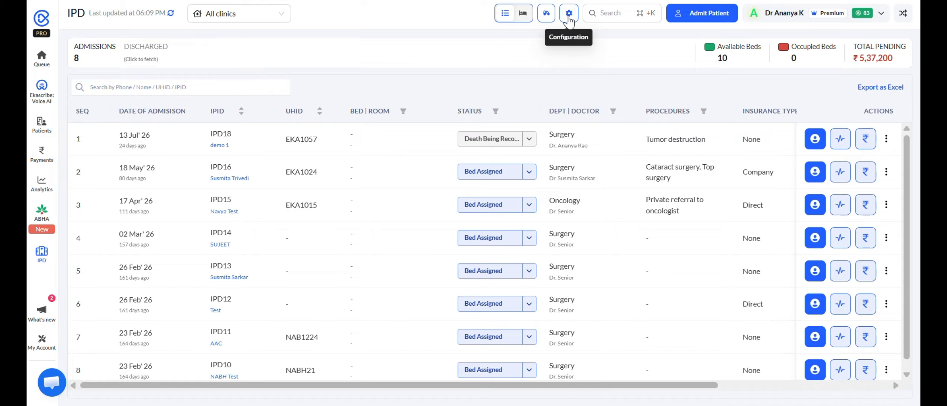
- Create an IPD room category named General Ward with the description "Shared accommodation for general admission patients."
click(569, 14)
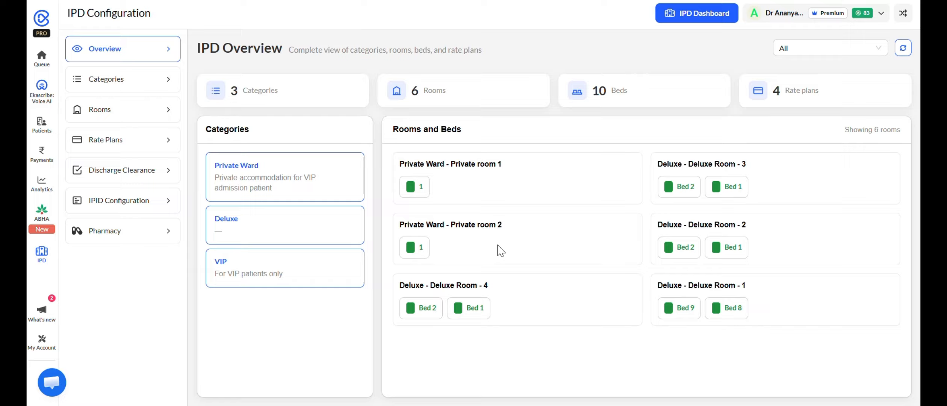
click(136, 93)
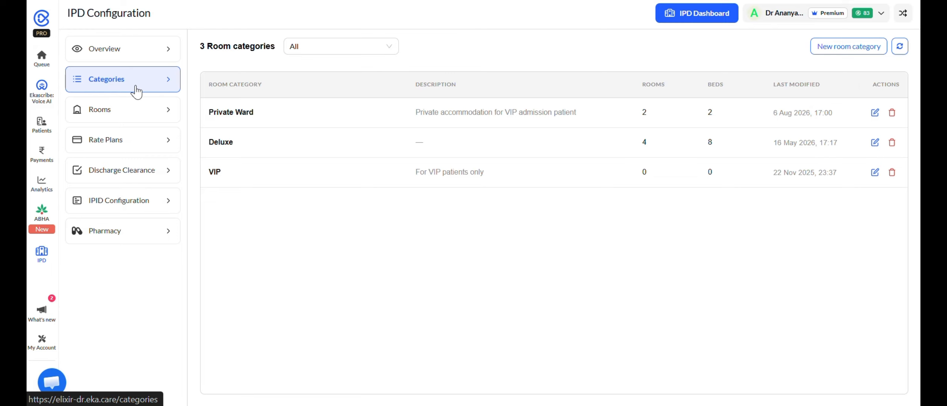
click(876, 52)
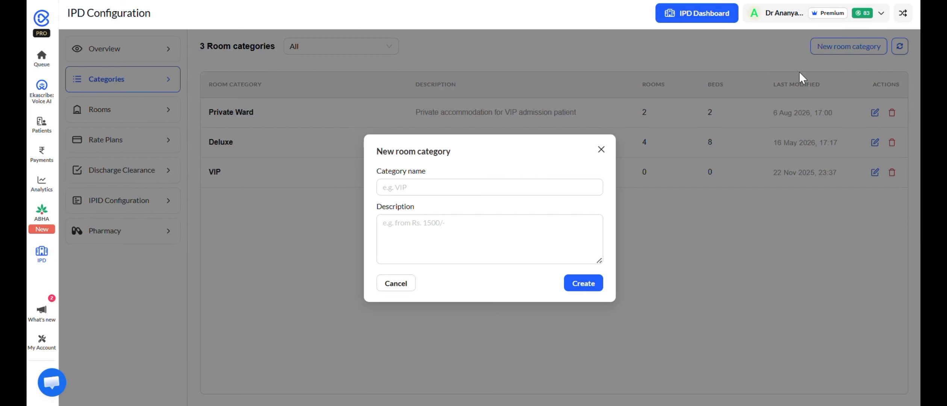
click(402, 190)
text(Gener)
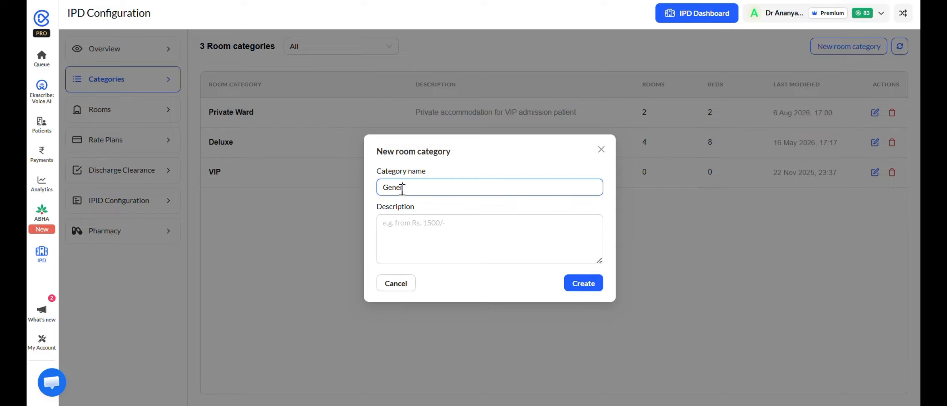
text(al Ward)
click(395, 226)
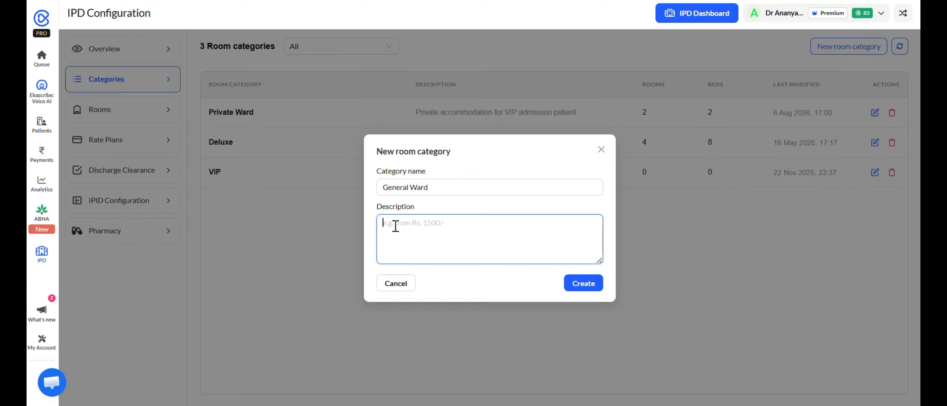
text(Shared accommodation for gene)
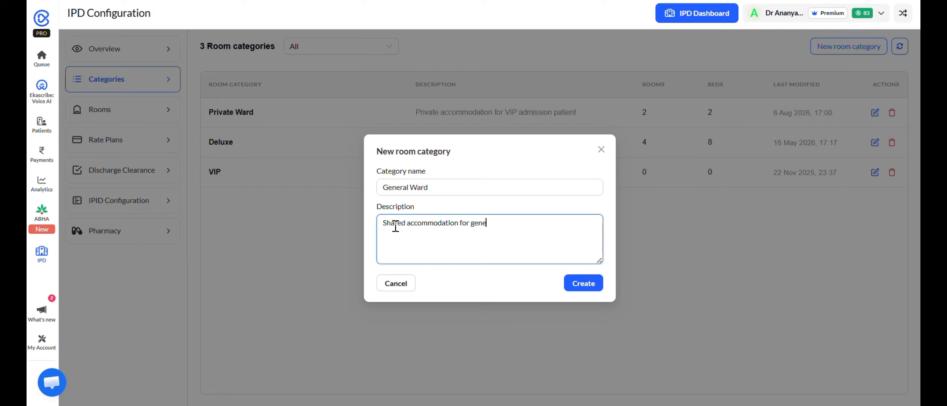
text(ral admission patients.)
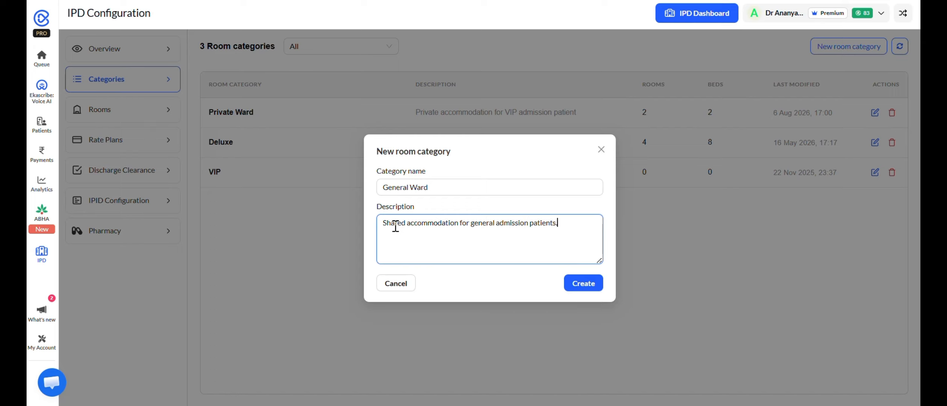
click(588, 288)
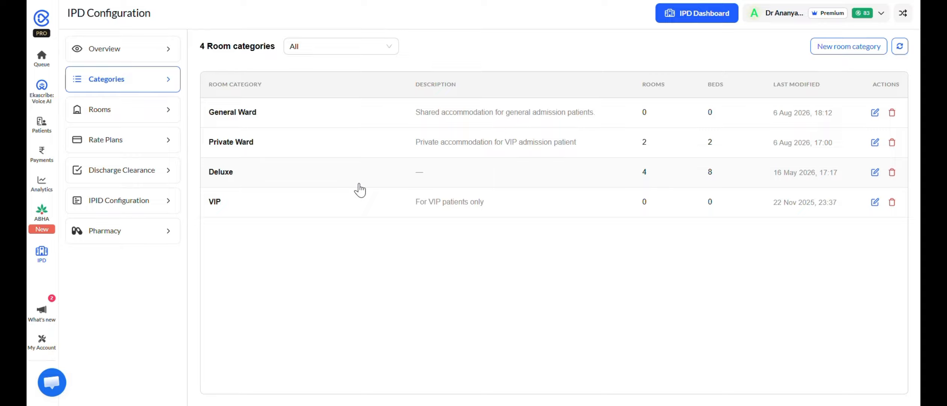
- Bulk-create 2 rooms in the General Ward category, leaving the starting room number unspecified
click(154, 113)
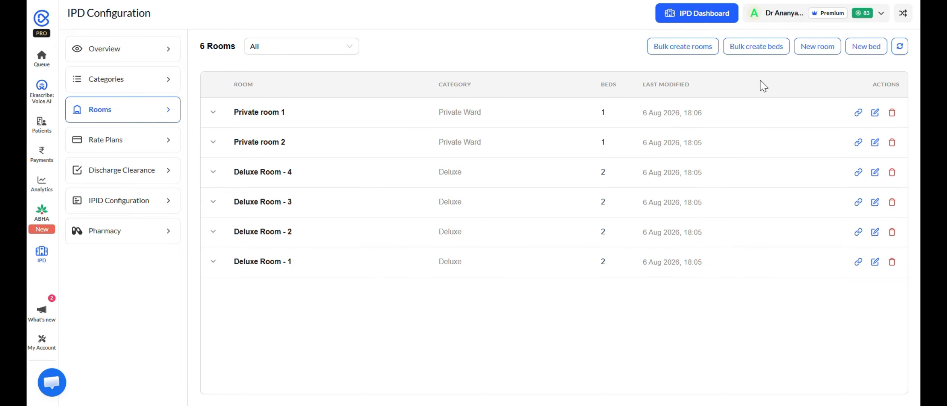
click(745, 51)
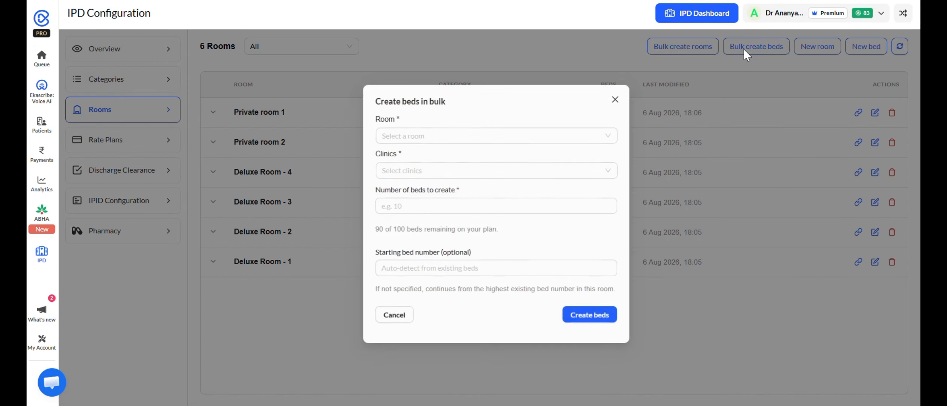
click(690, 52)
click(690, 51)
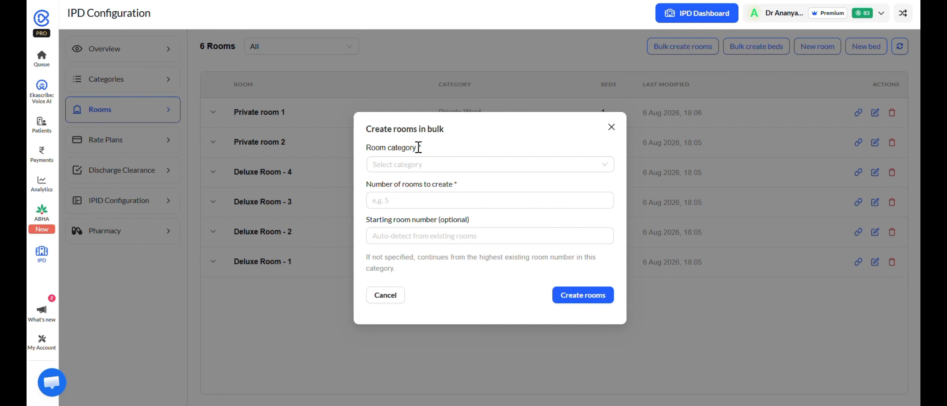
click(401, 169)
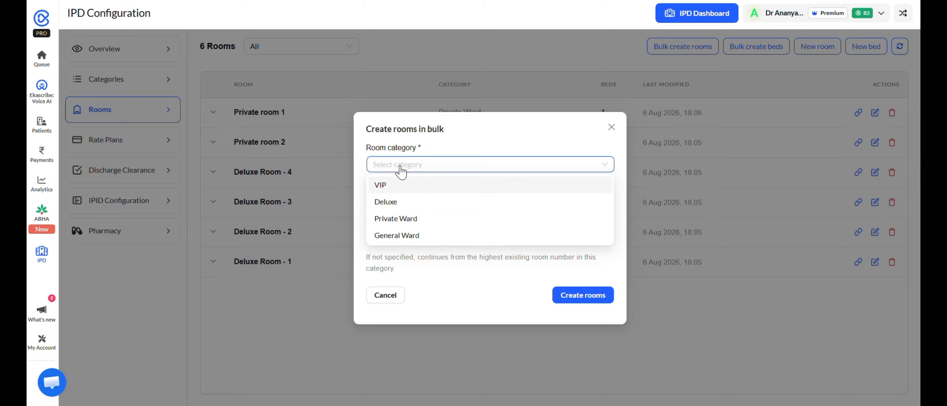
click(399, 235)
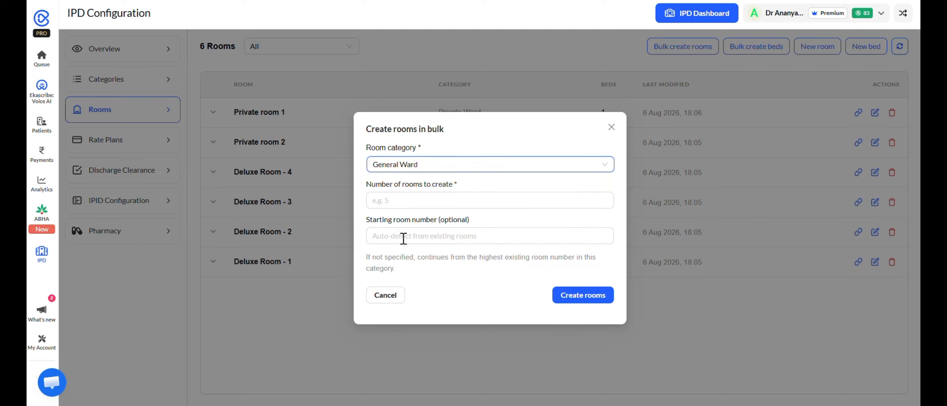
click(391, 200)
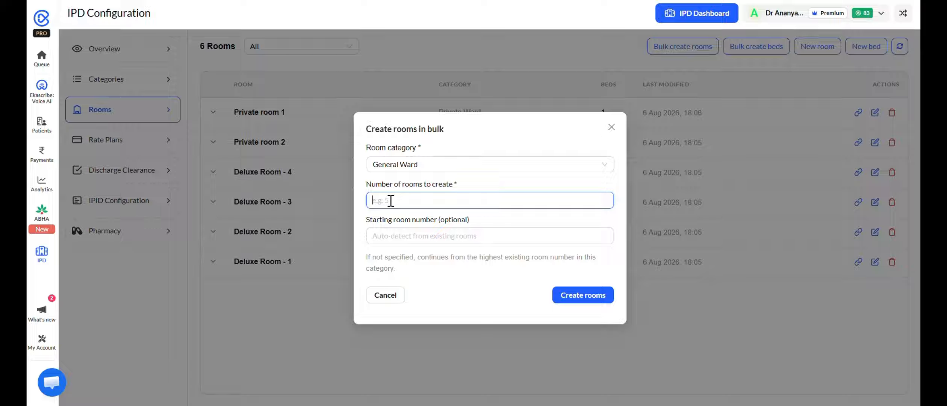
text(2)
click(582, 296)
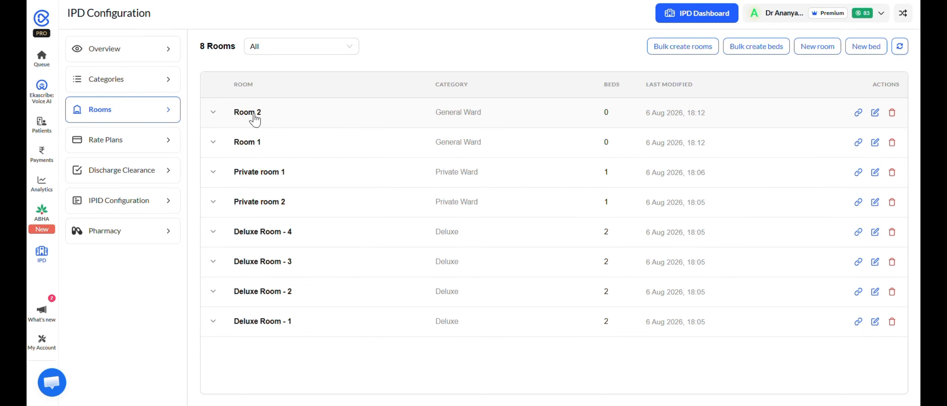
- Rename Room 2 in the General Ward category as General Ward 1
click(874, 113)
drag(409, 209, 353, 211)
text(G)
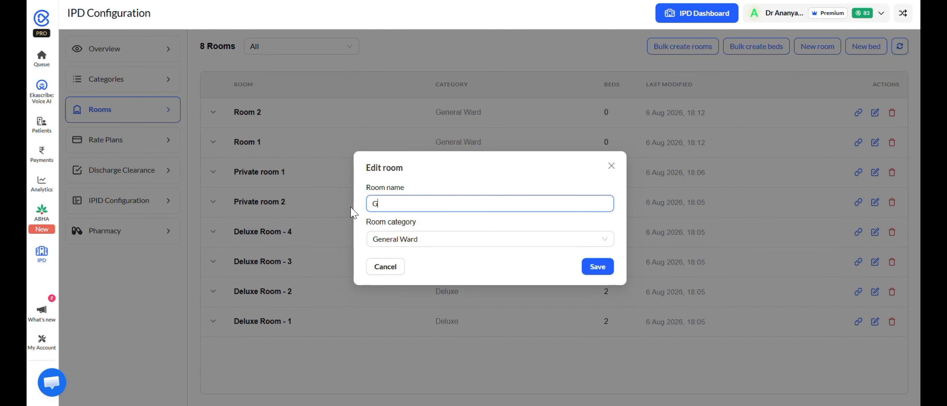
text(eneral Ward 1)
click(607, 267)
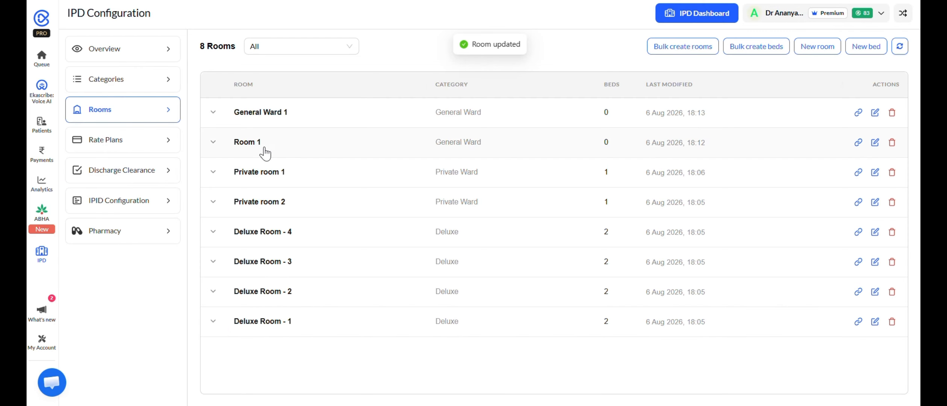
- Rename Room 1 in the General Ward category as General ward 2
click(858, 142)
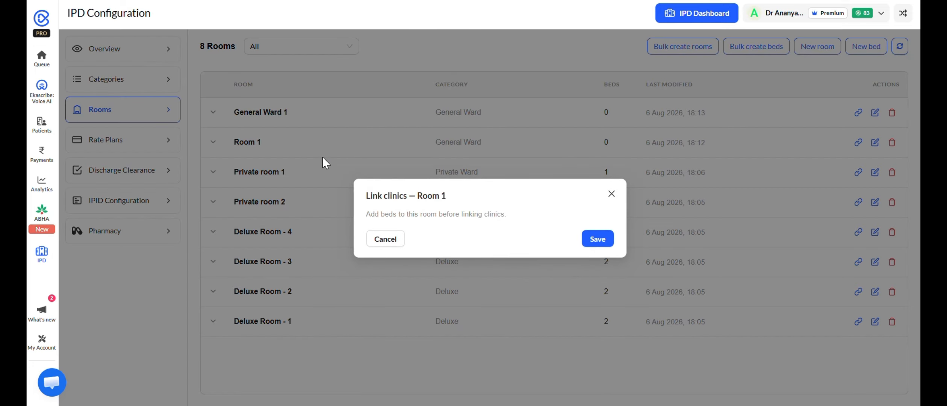
click(322, 156)
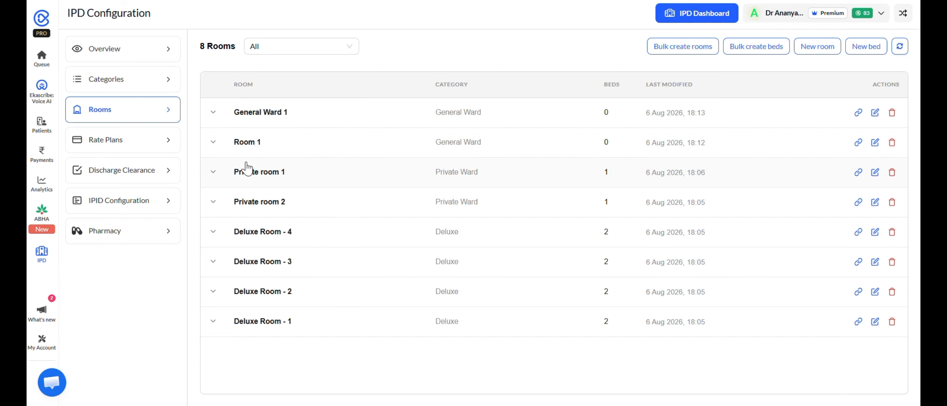
click(876, 142)
key(BackSpace)
key(BackSpace)
drag(393, 205, 345, 202)
text(General ward 2)
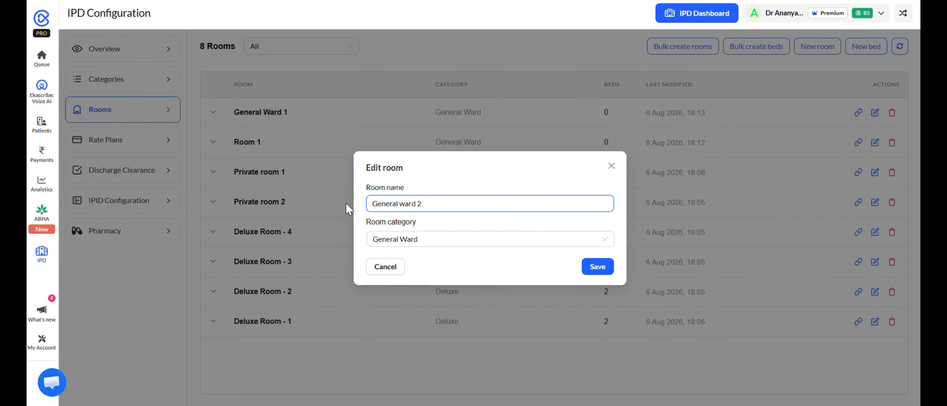
click(597, 266)
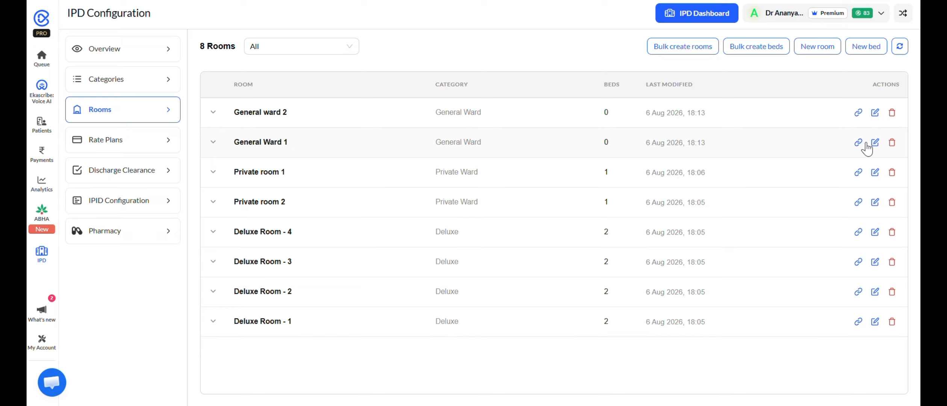
- Bulk-create 5 beds in the room General ward 2 for Care Clinic, starting at bed number 1
click(213, 112)
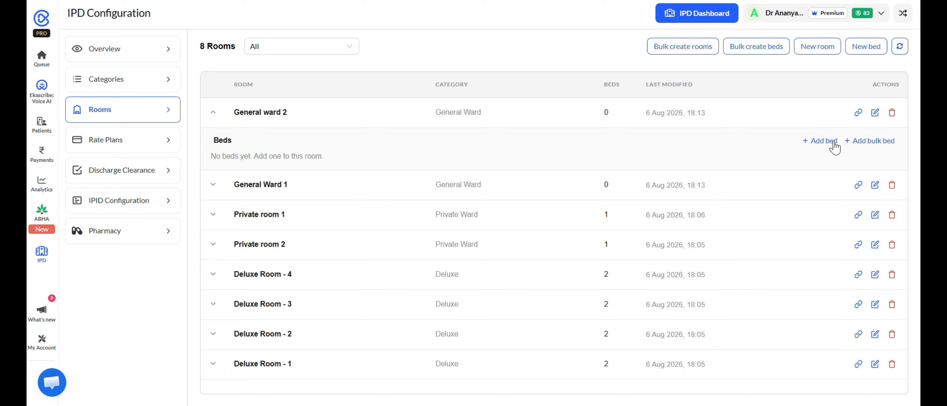
click(871, 142)
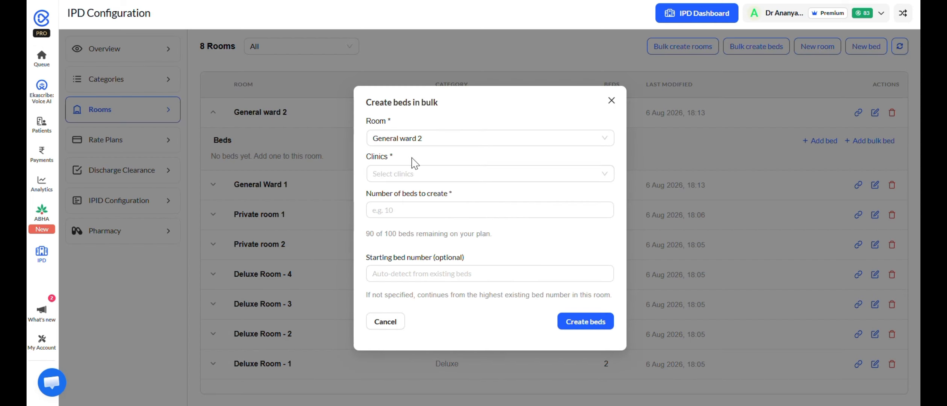
click(398, 174)
click(401, 211)
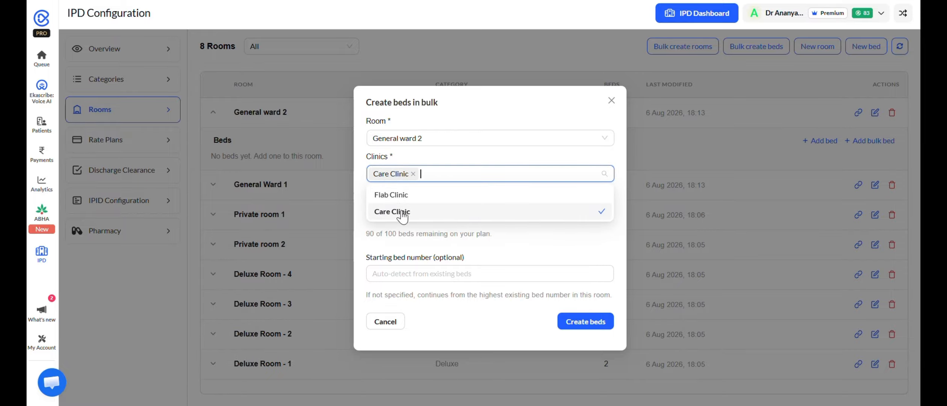
click(359, 191)
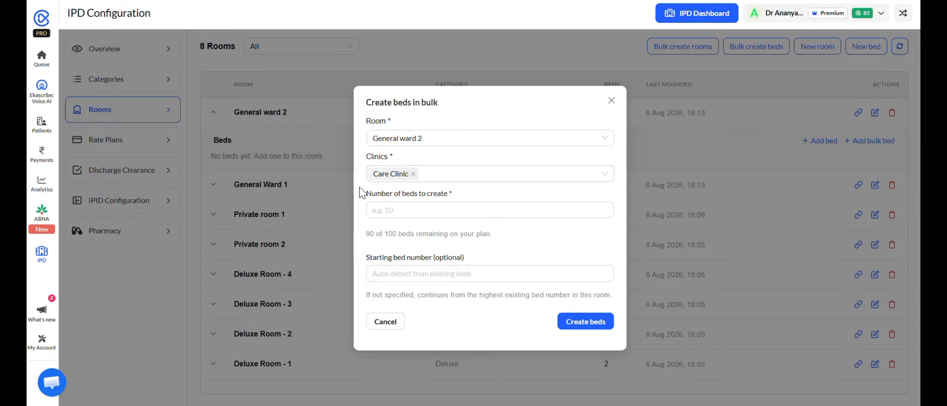
click(407, 210)
text(5)
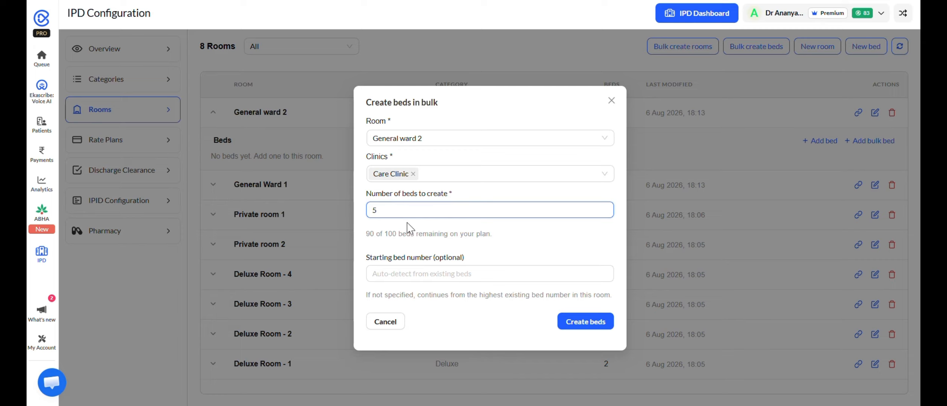
click(403, 273)
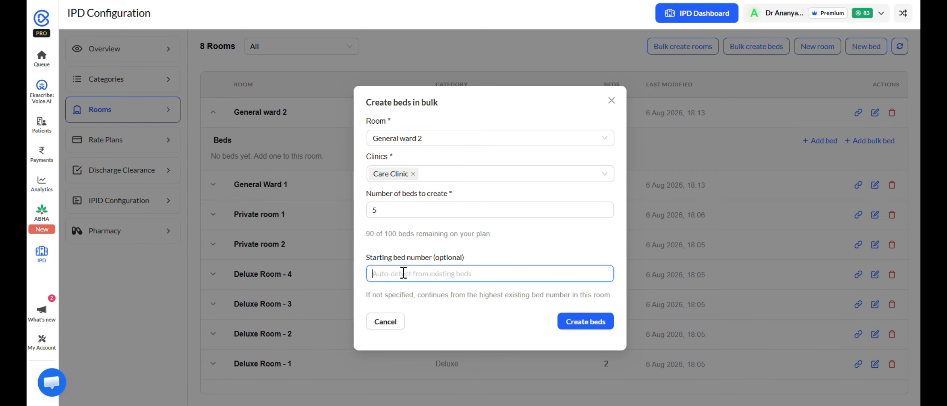
text(1)
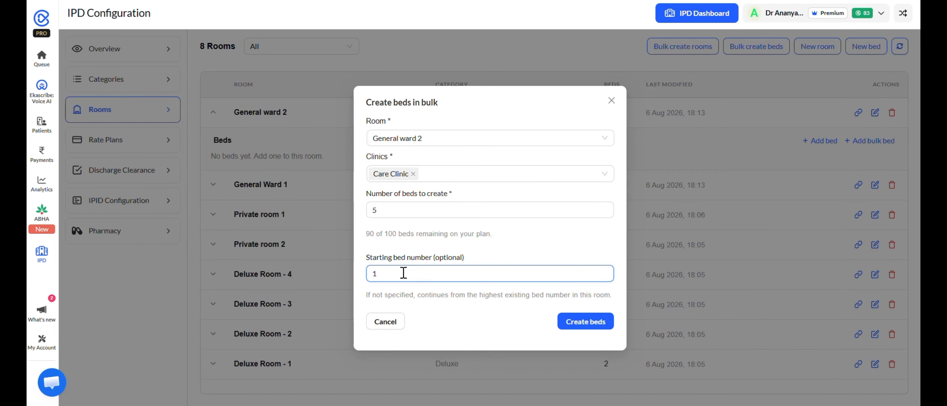
click(582, 323)
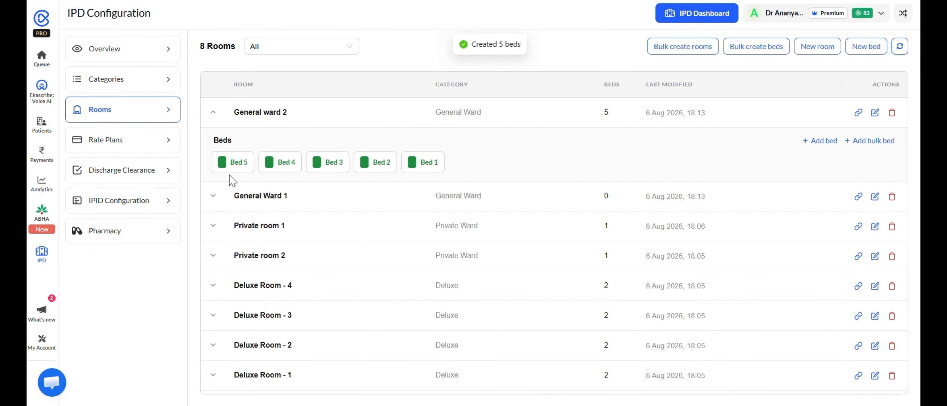
- Bulk-create 6 beds in the room General Ward 1 for Care Clinic, starting at bed number 1
mouse_move(236, 170)
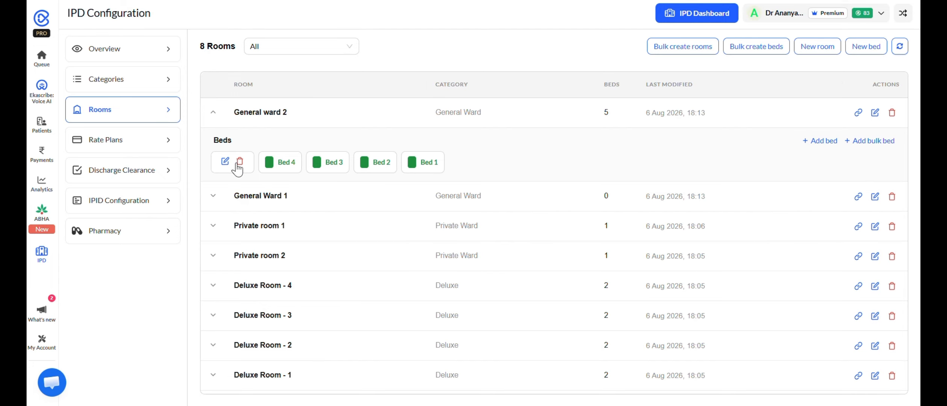
click(241, 200)
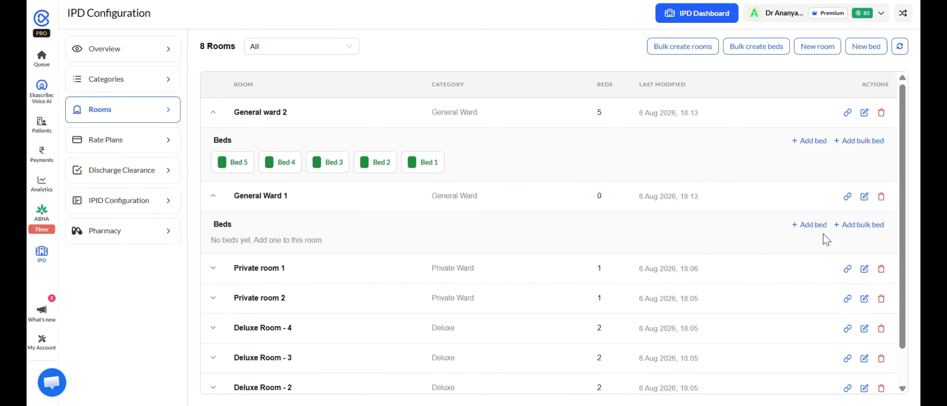
click(848, 230)
click(376, 173)
click(379, 212)
click(364, 205)
click(389, 211)
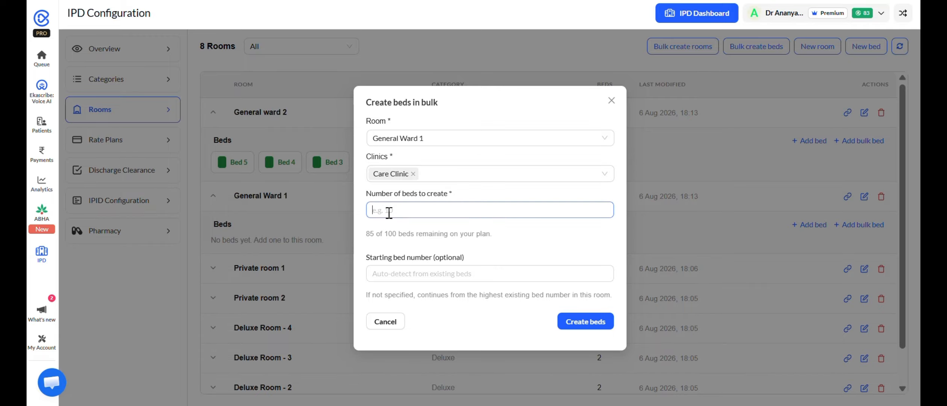
text(6)
click(404, 275)
text(1)
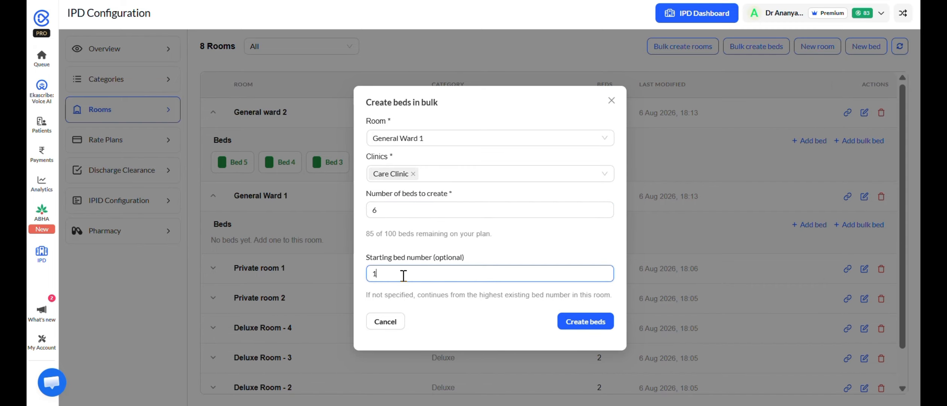
click(574, 322)
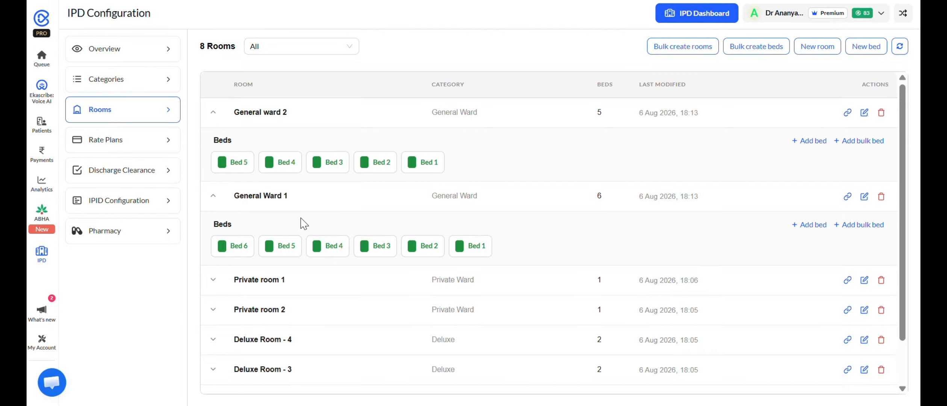
- Create a rate plan named General Ward package for Care Clinic
click(137, 149)
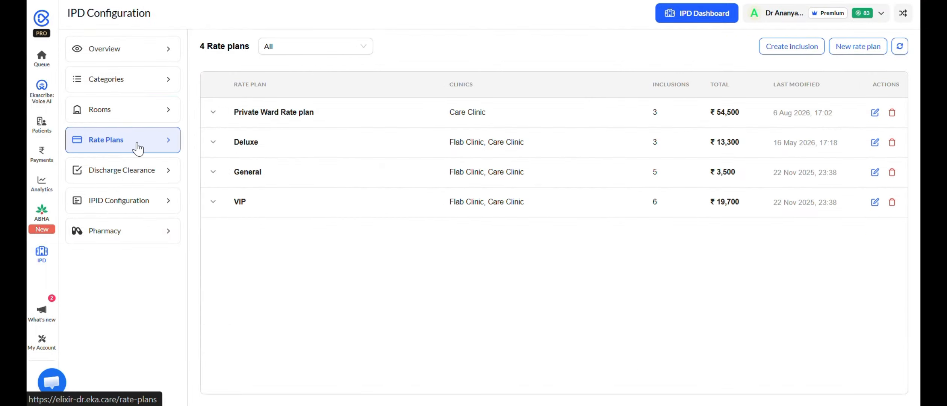
click(853, 54)
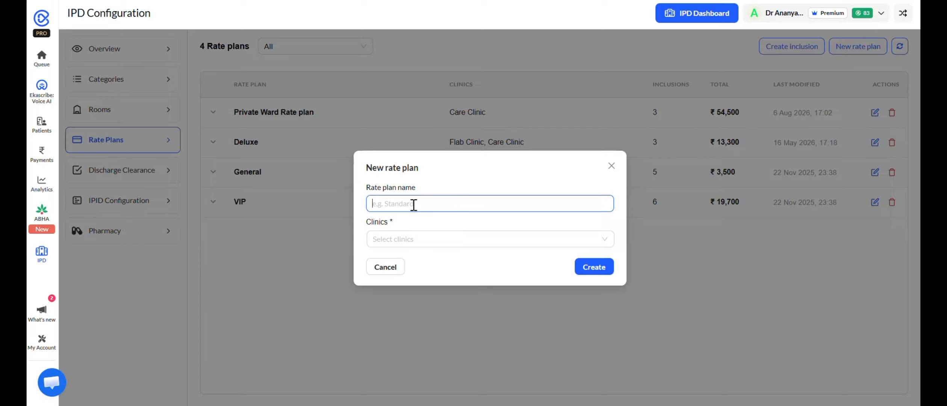
text(General Ward package)
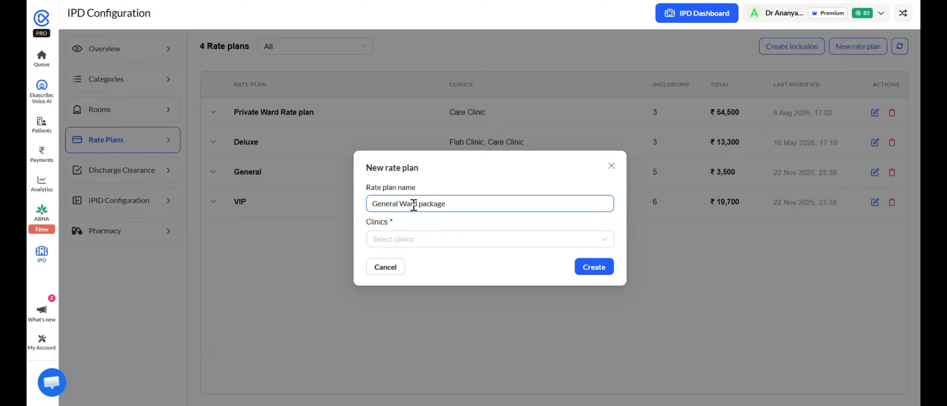
click(410, 239)
click(404, 281)
click(359, 264)
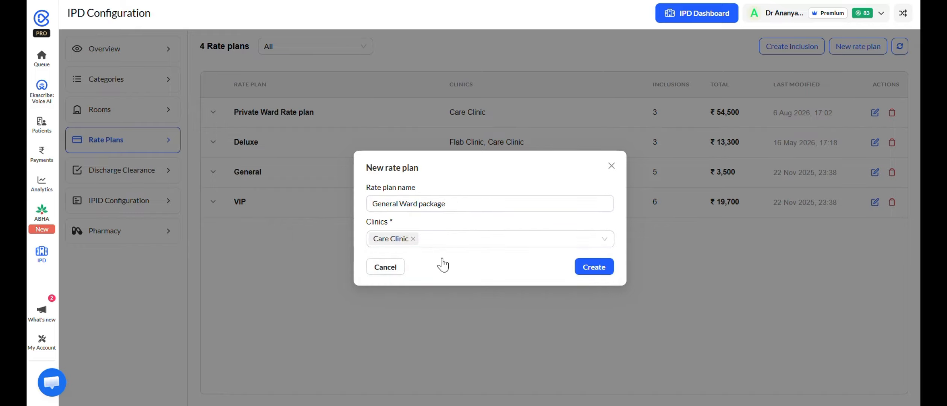
click(593, 267)
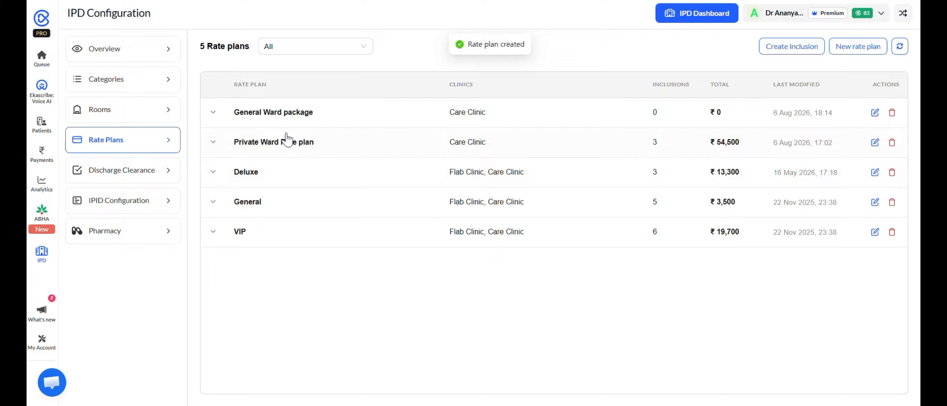
- Add a Room Rent inclusion at a rate of ₹500 to the General Ward package rate plan
click(239, 120)
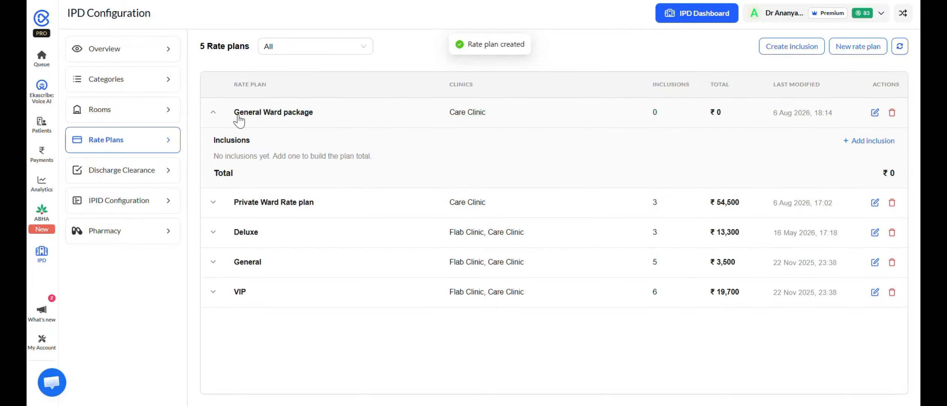
click(857, 145)
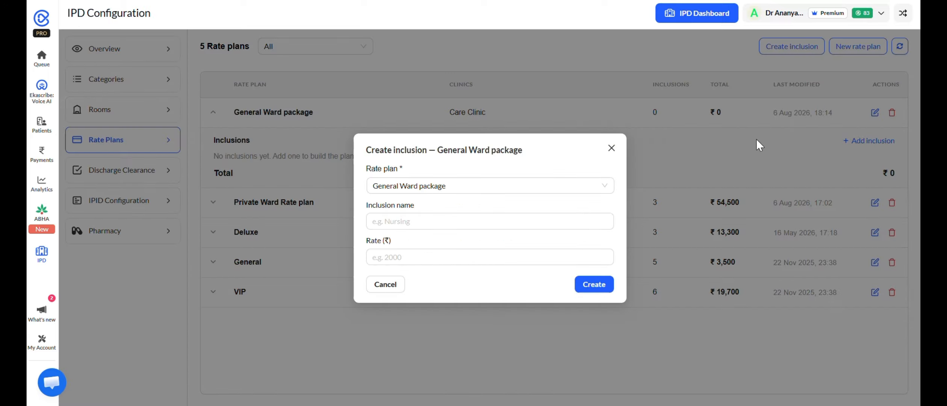
click(413, 221)
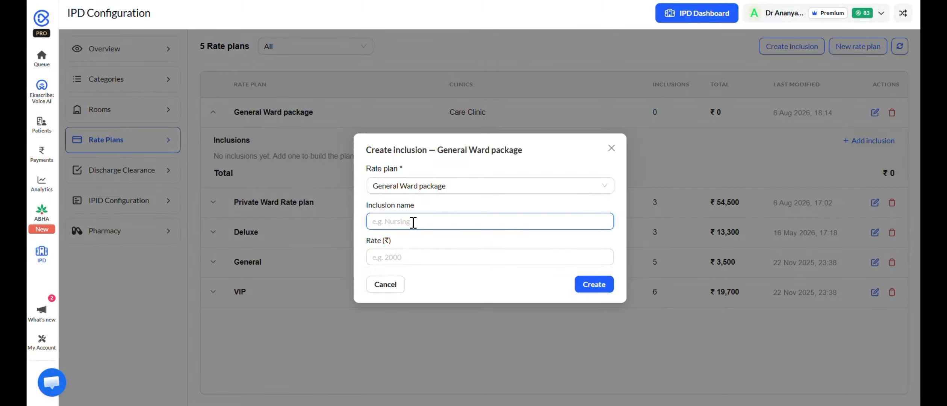
text(Room REn)
key(BackSpace)
key(BackSpace)
text(ent)
click(398, 261)
text(5)
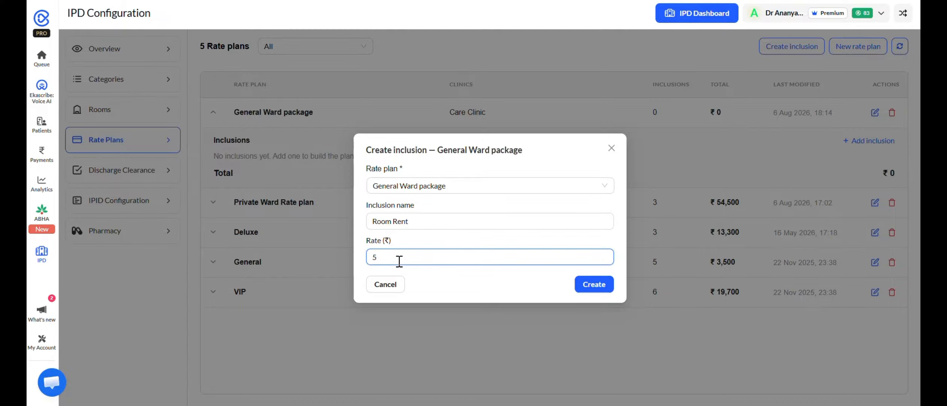
text(00)
click(604, 285)
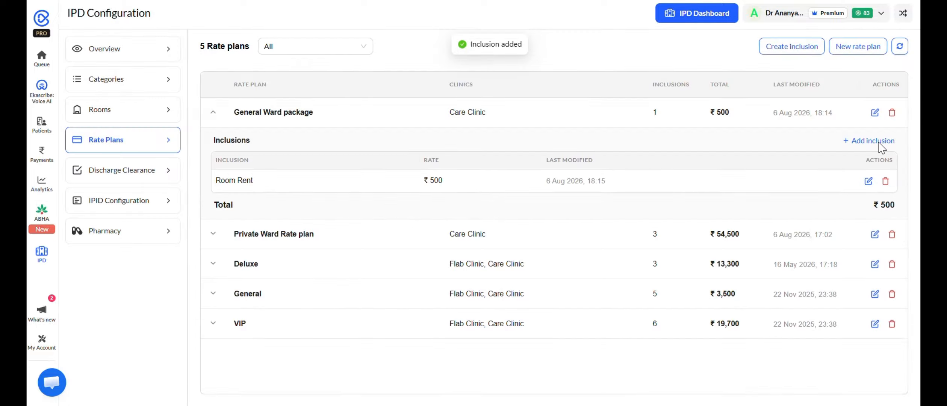
- Add a Nursing inclusion at a rate of ₹800 to the General Ward package
click(879, 143)
click(411, 221)
text(B)
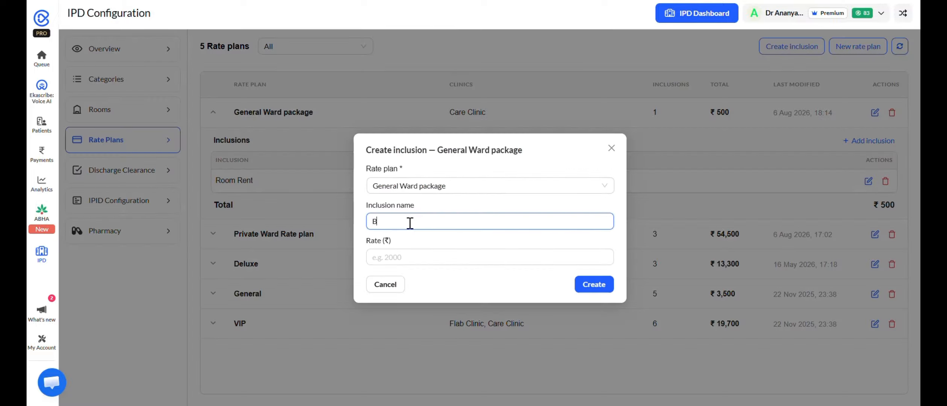
key(BackSpace)
text(Nursing)
click(411, 259)
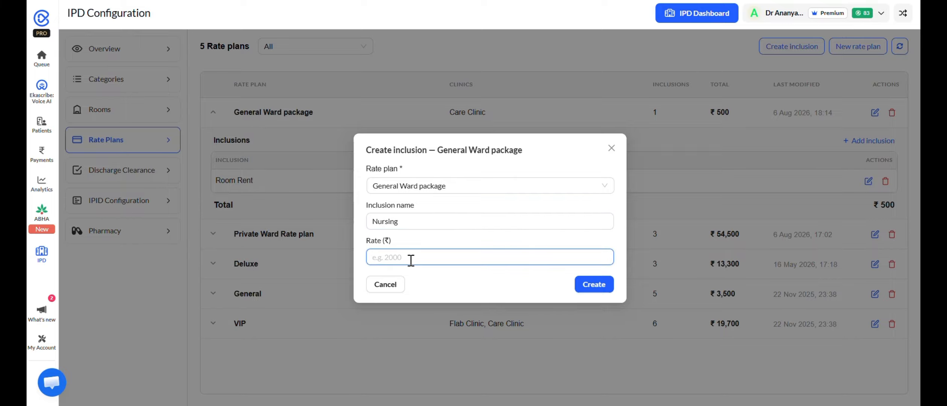
text(800)
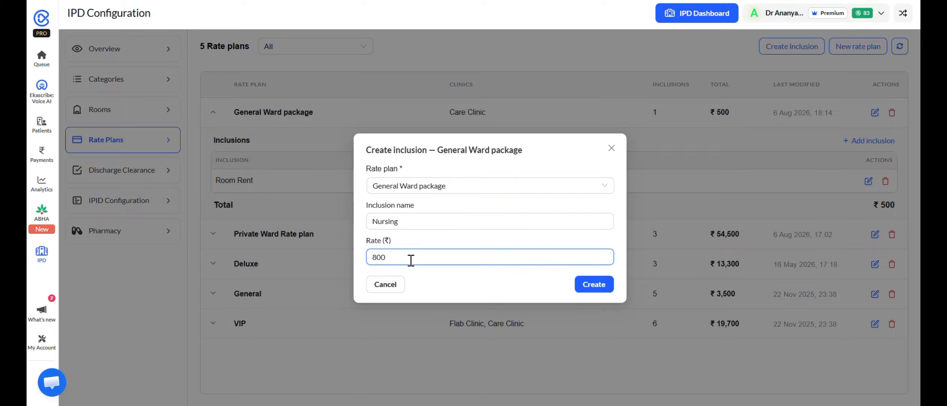
click(597, 284)
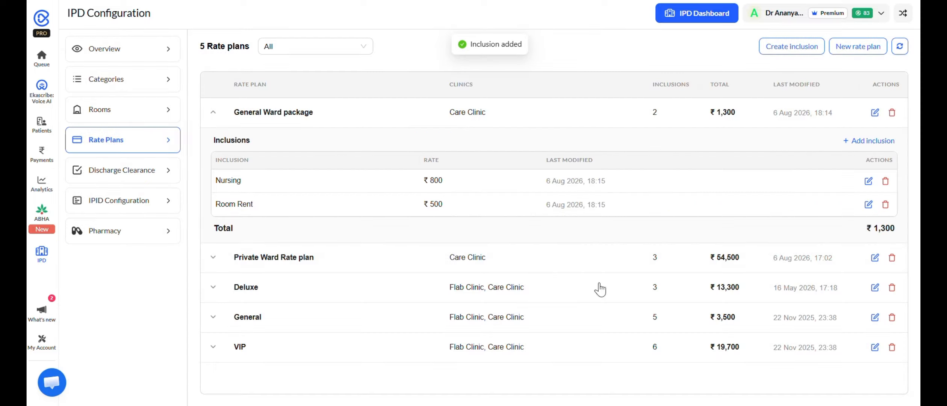
- Add an inclusion named doctor visit charge at a rate of ₹1000 to the General Ward package
click(881, 141)
click(411, 221)
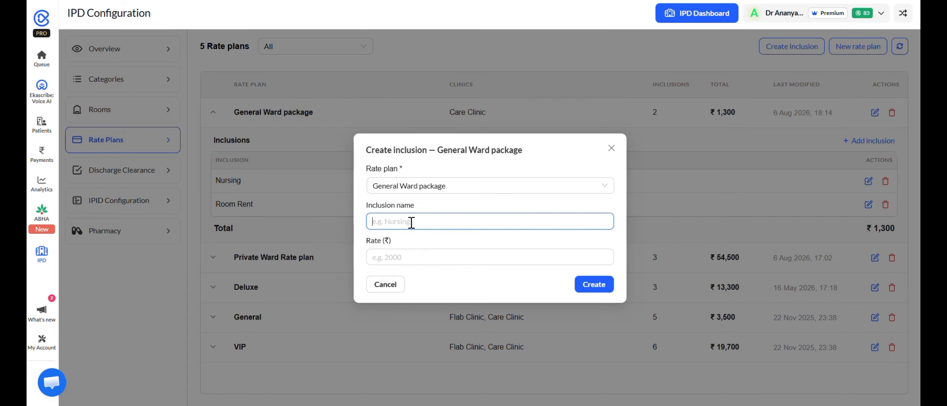
text(doctor visit charge)
click(414, 254)
text(100)
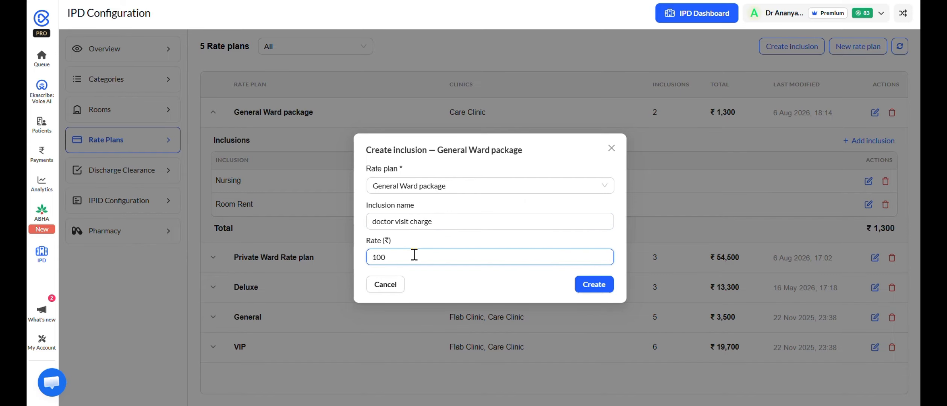
text(0)
click(581, 288)
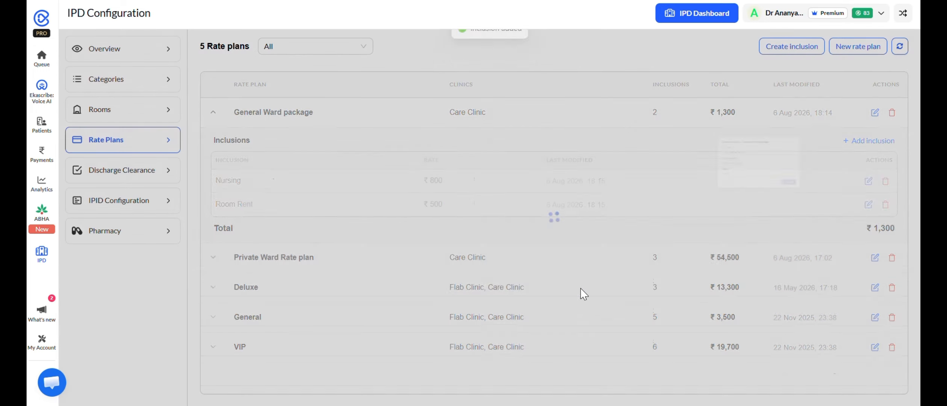
- Add a Standard Diet inclusion at a rate of ₹300 to the General Ward package
click(851, 141)
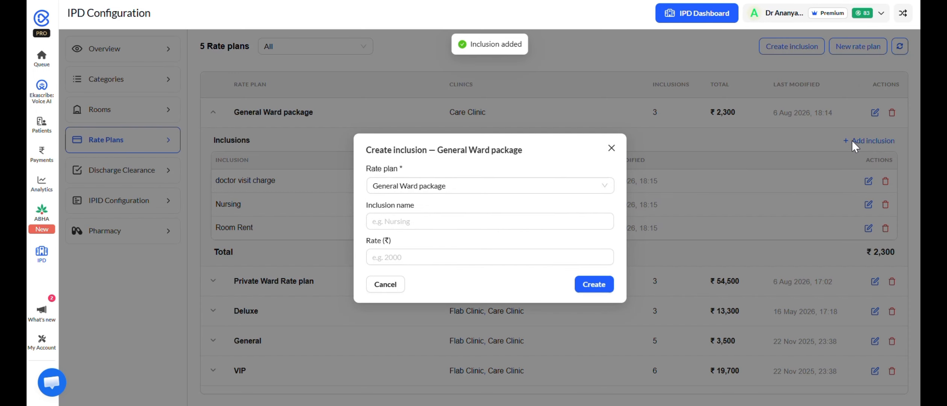
click(399, 226)
text(STand)
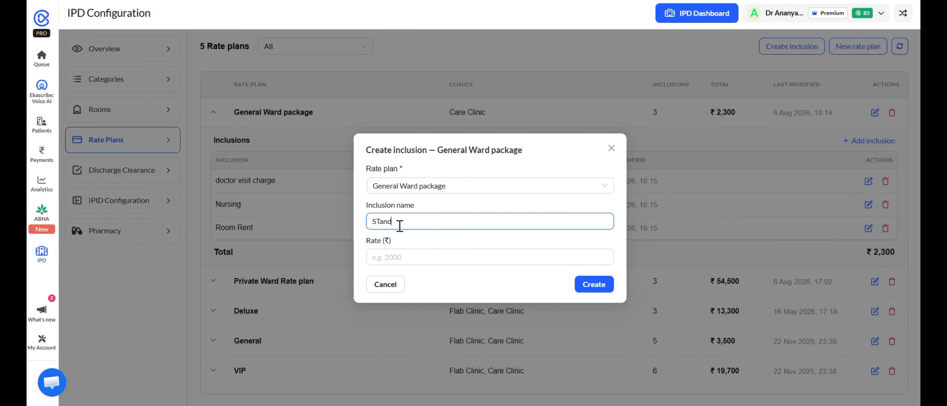
key(BackSpace)
key(BackSpace)
key(BackSpace)
text(t)
key(BackSpace)
key(BackSpace)
text(tandard Diet)
click(404, 258)
text(300)
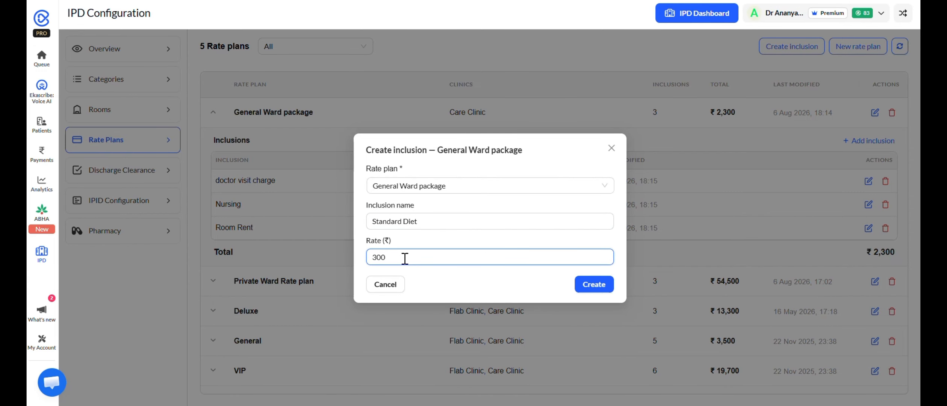
click(599, 285)
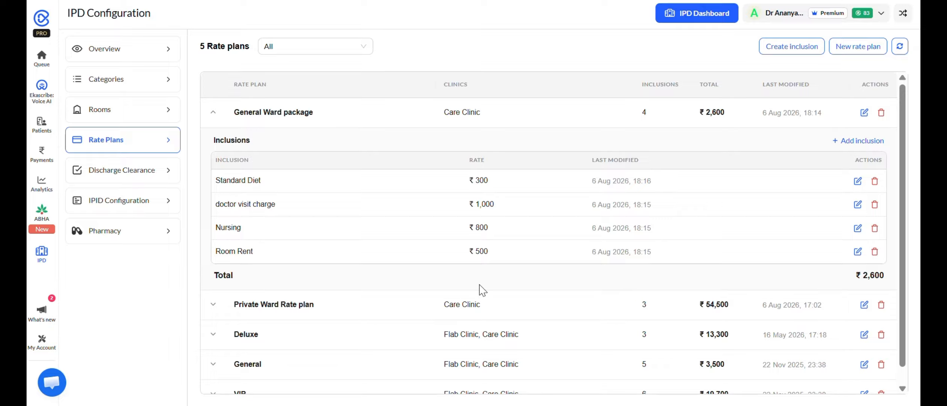
- Review the configured categories, rooms and beds in the IPD overview
click(131, 57)
scroll(387, 216, down, 4)
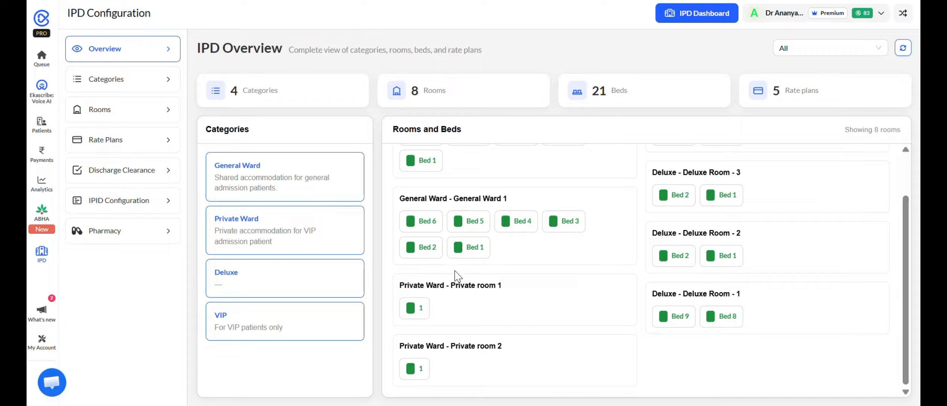
- Make the Pharmacy clearance mandatory for patient discharge and save the discharge clearance rules
click(118, 173)
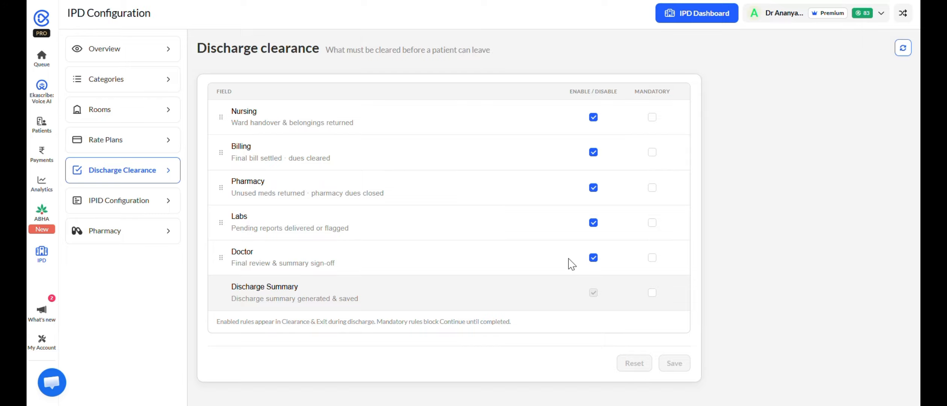
click(651, 188)
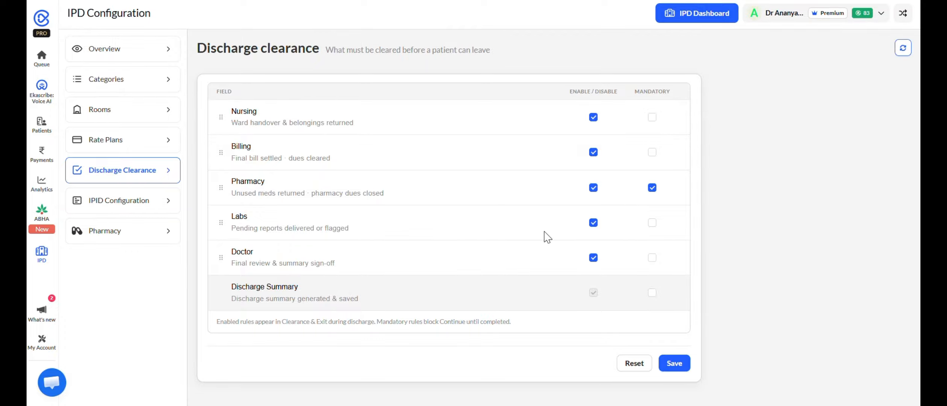
click(673, 363)
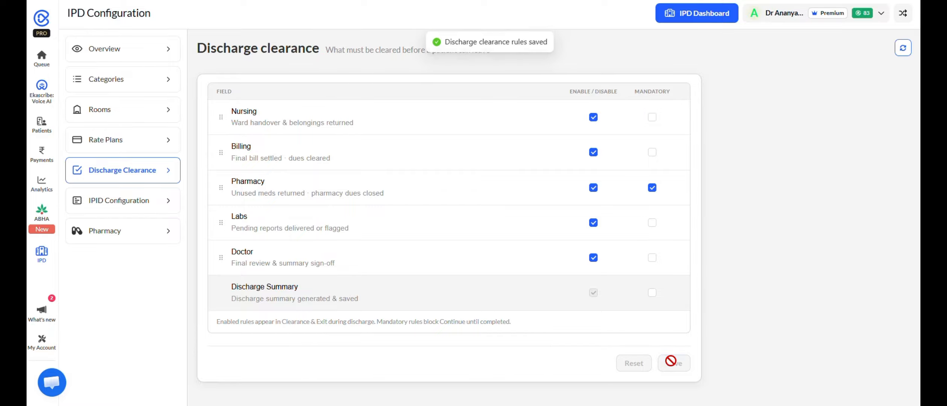
- Review the IPID admission settings and the in-house pharmacy setting, and open the IPD dashboard
click(143, 210)
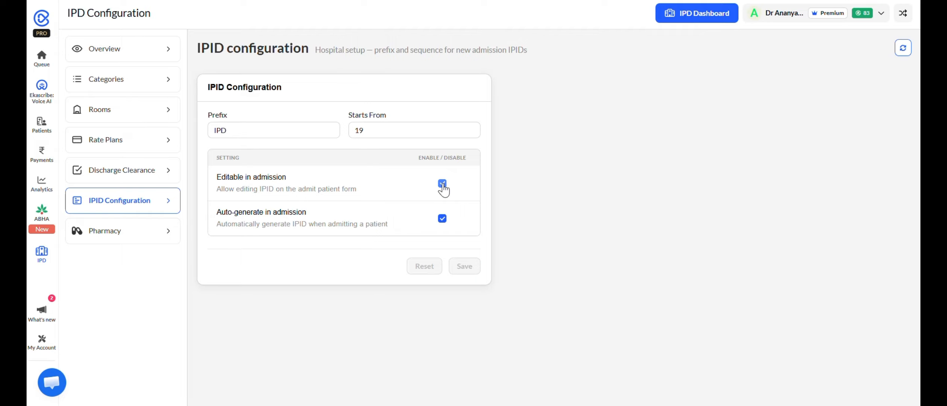
click(442, 219)
click(442, 219)
click(132, 238)
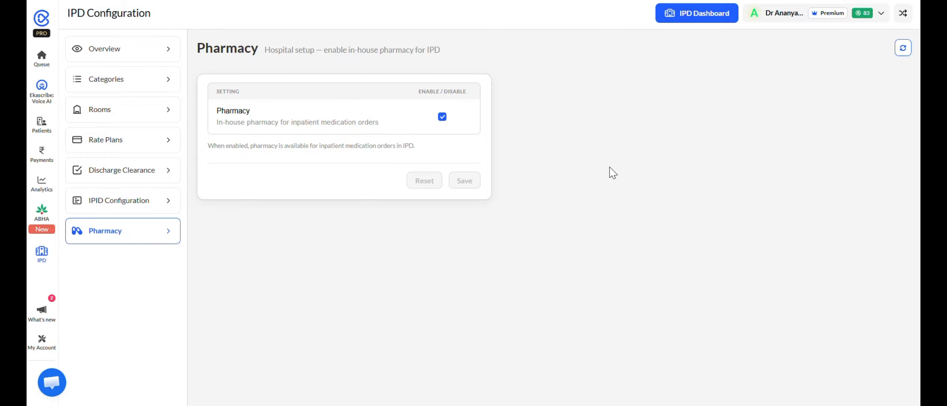
click(701, 17)
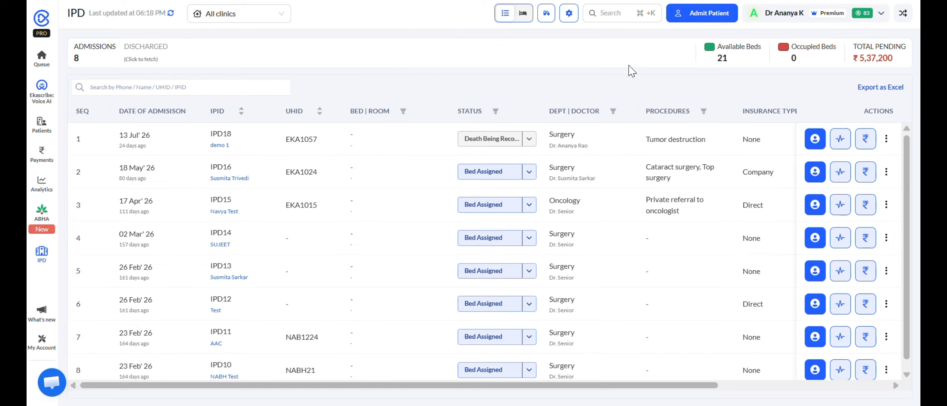